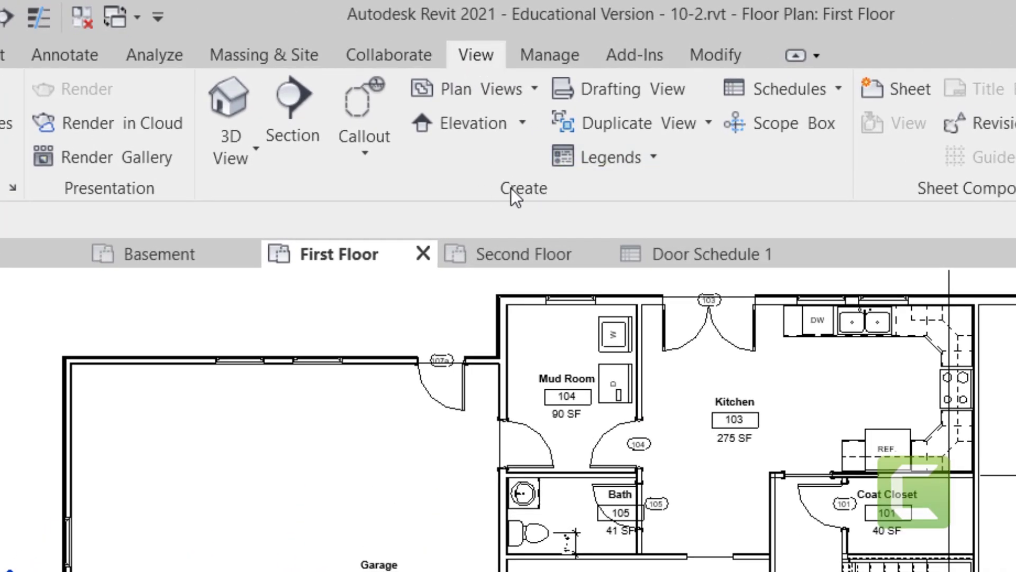
# Create a new schedule with Rooms as its category
pyautogui.click(793, 84)
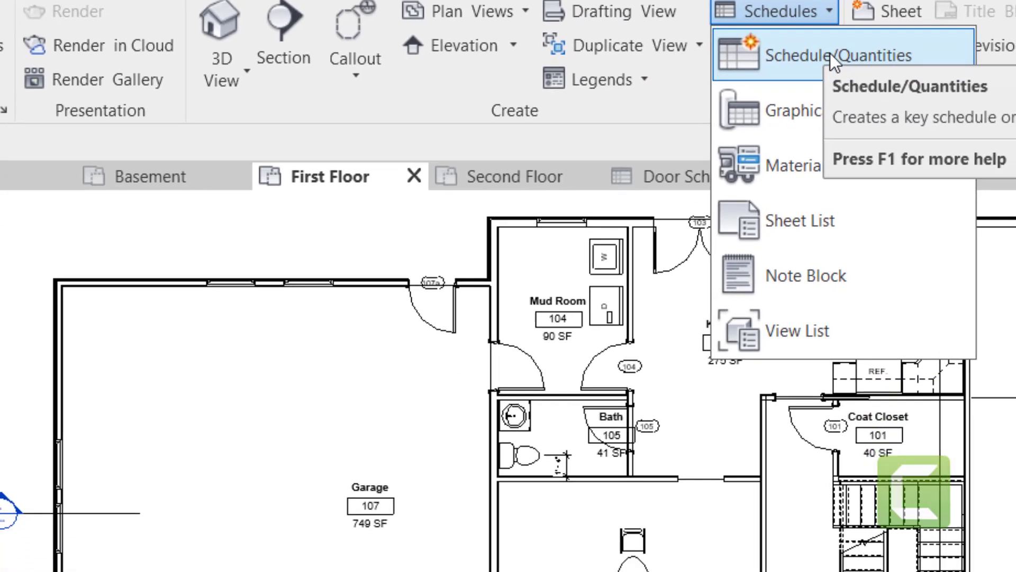
pyautogui.click(825, 133)
pyautogui.scroll(-20, 370, 318)
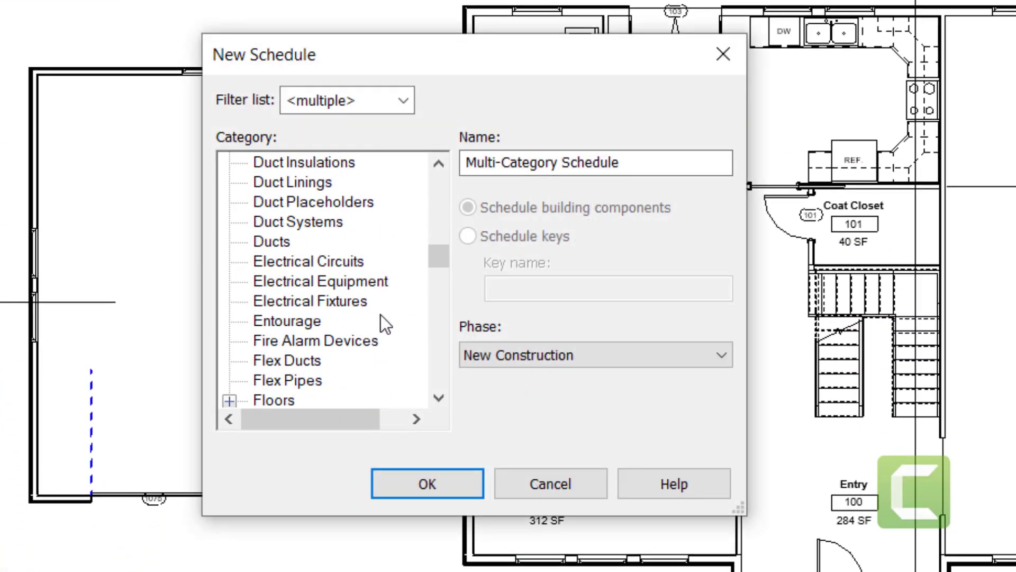
pyautogui.click(285, 321)
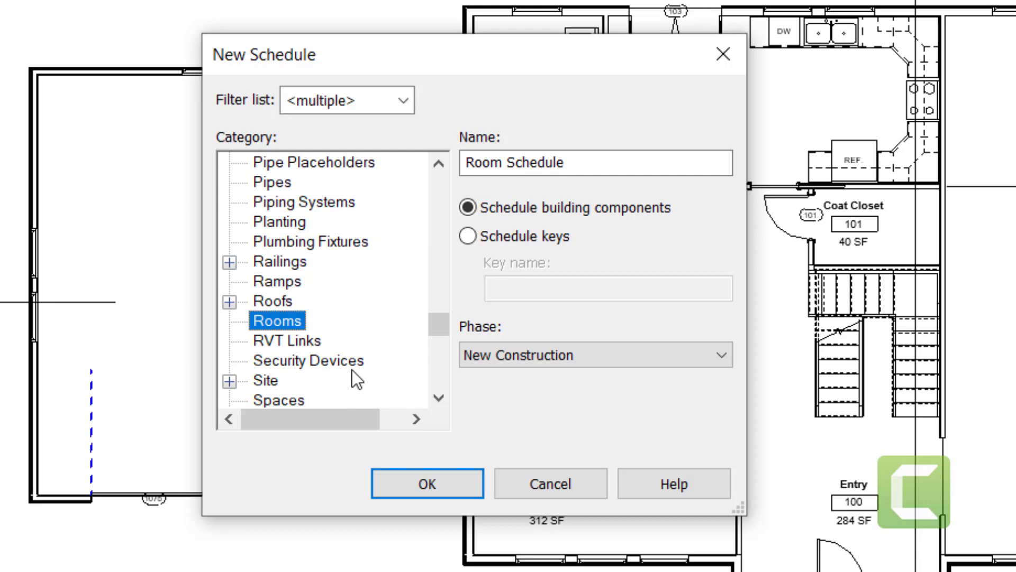
pyautogui.press('Return')
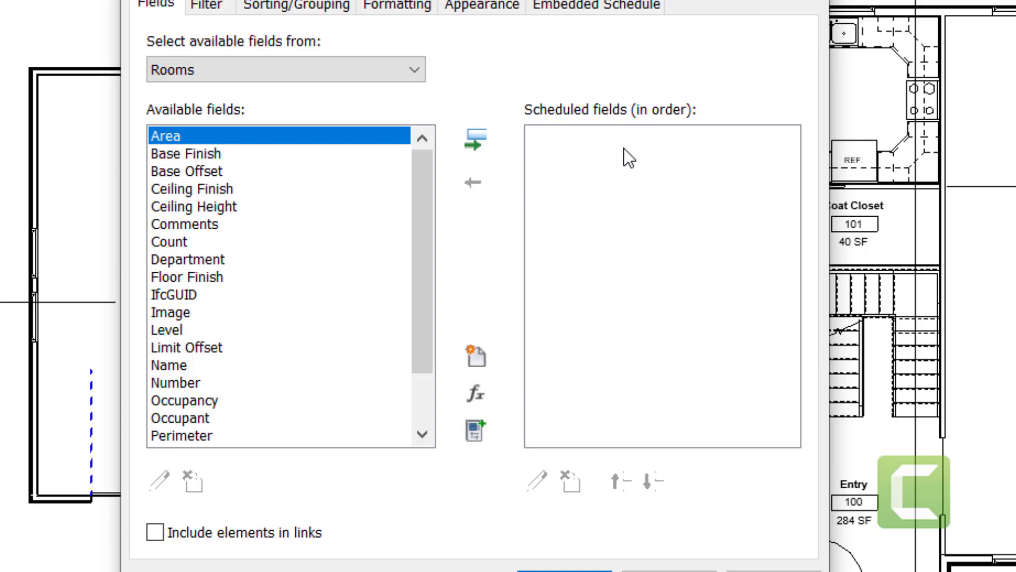
# Add Number, Name, Base, Floor, Wall and Ceiling Finish, and Area as scheduled fields
pyautogui.scroll(-1, 242, 338)
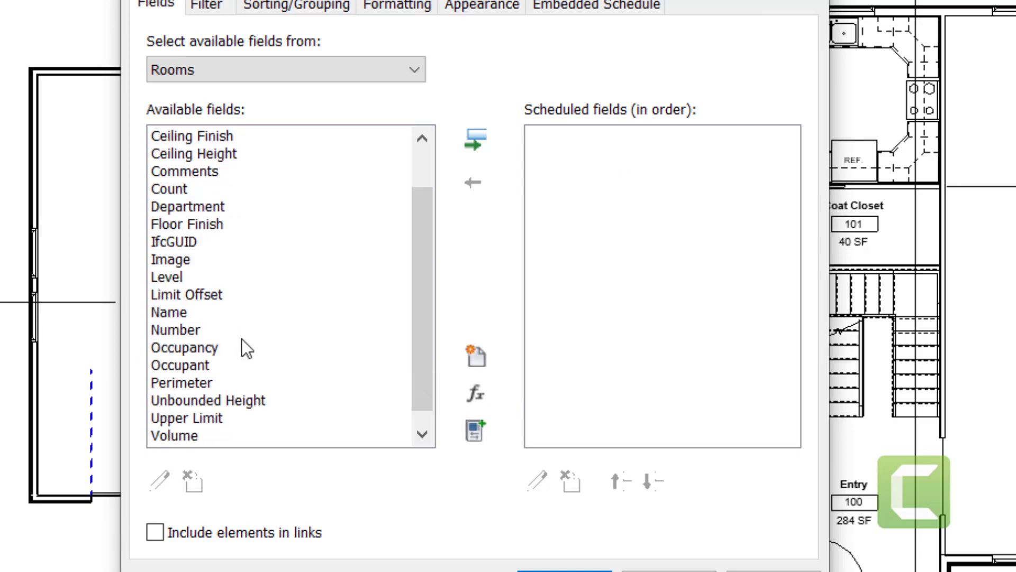
pyautogui.doubleClick(175, 330)
pyautogui.doubleClick(170, 313)
pyautogui.doubleClick(186, 153)
pyautogui.doubleClick(186, 259)
pyautogui.doubleClick(180, 435)
pyautogui.doubleClick(191, 170)
pyautogui.doubleClick(166, 136)
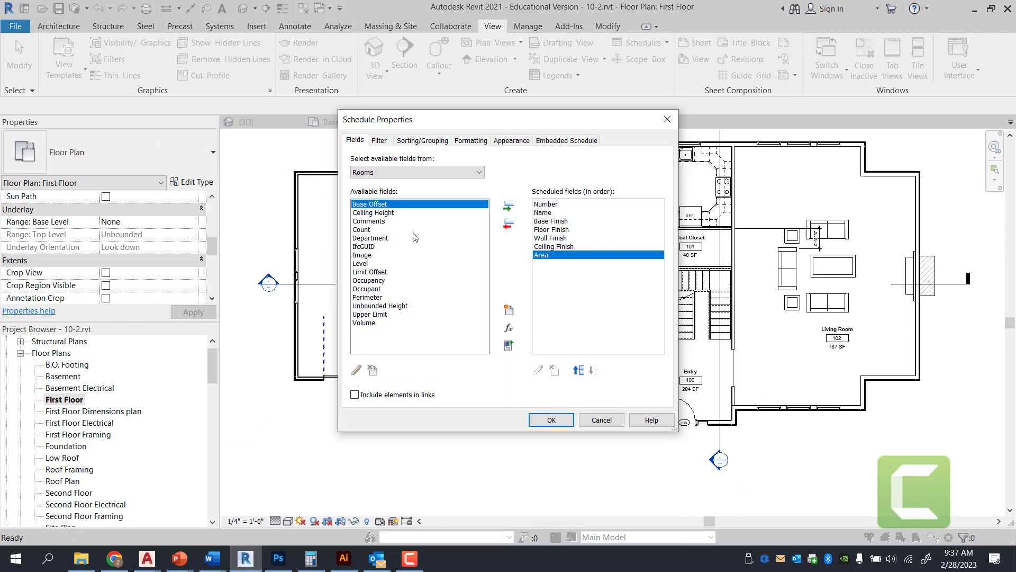
# Sort the Room Schedule by Number, ascending, and create the schedule view
pyautogui.click(423, 141)
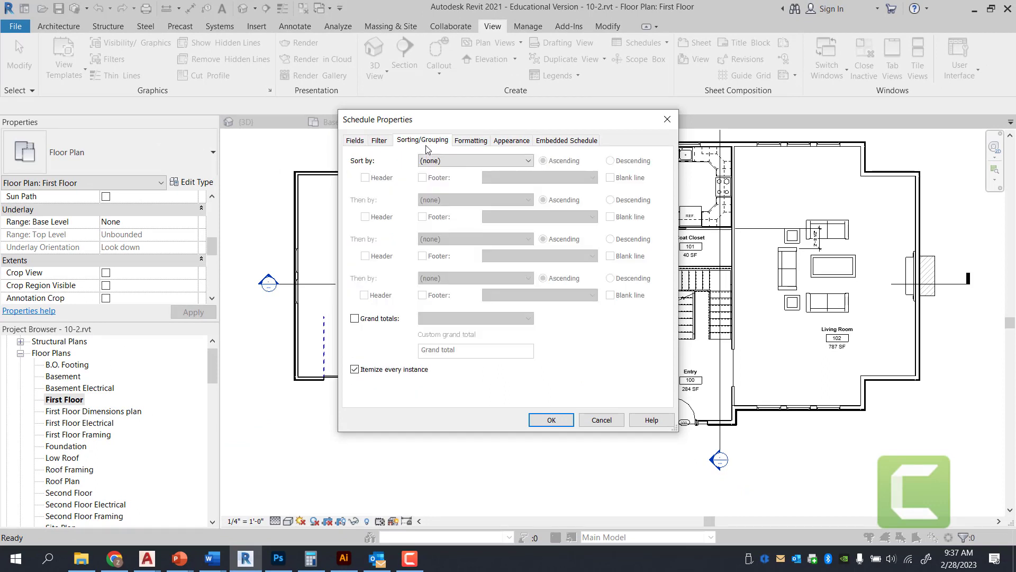
pyautogui.click(453, 161)
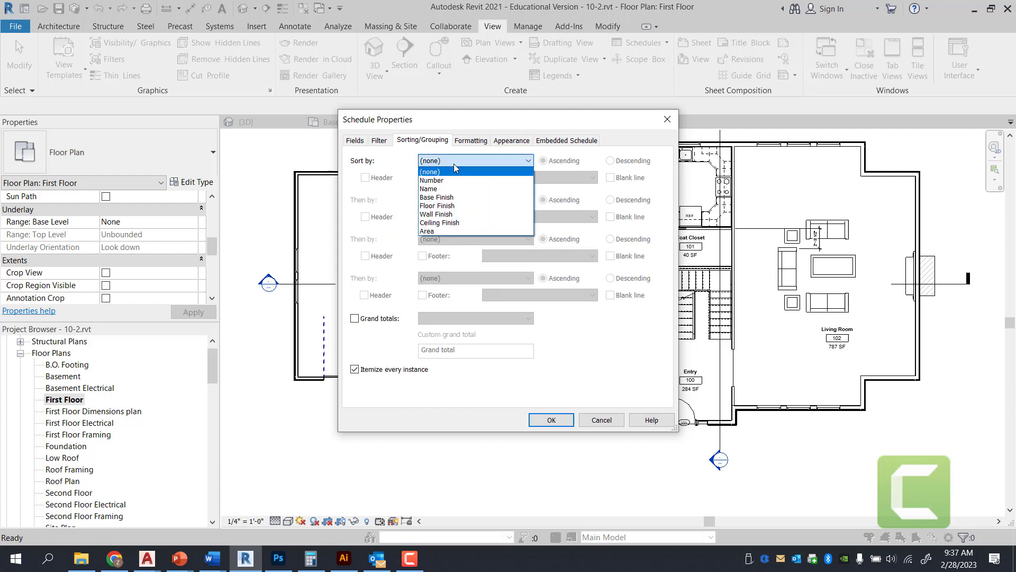
pyautogui.click(454, 182)
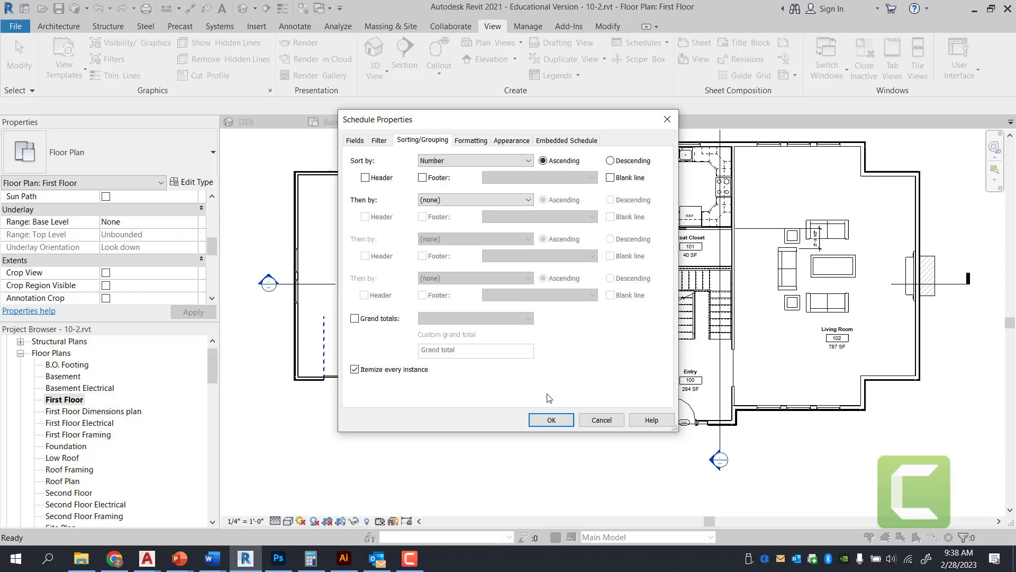
pyautogui.click(551, 420)
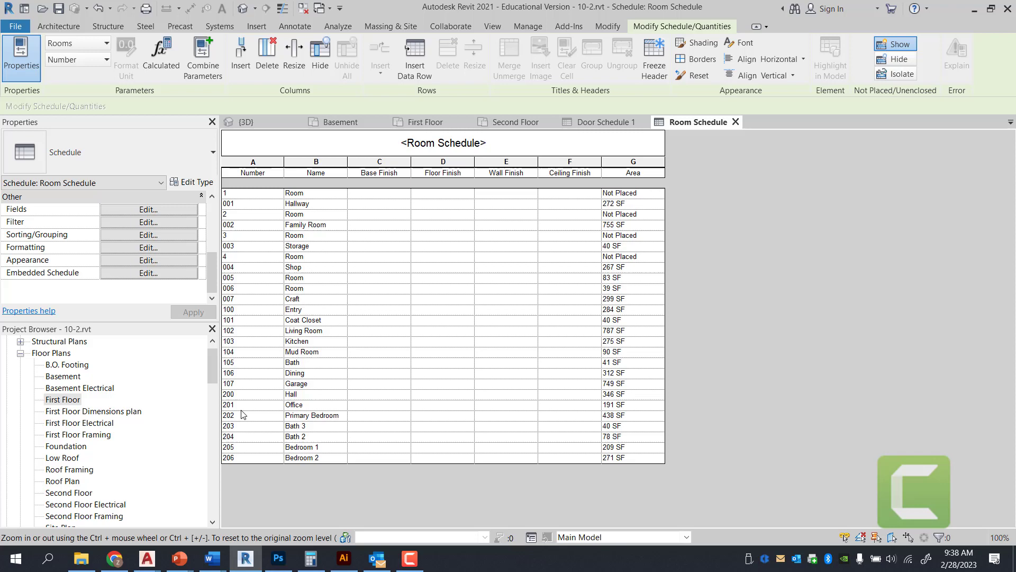
# Delete the Not Placed room rows 1, 2, 3 and 4 from the schedule
pyautogui.click(246, 192)
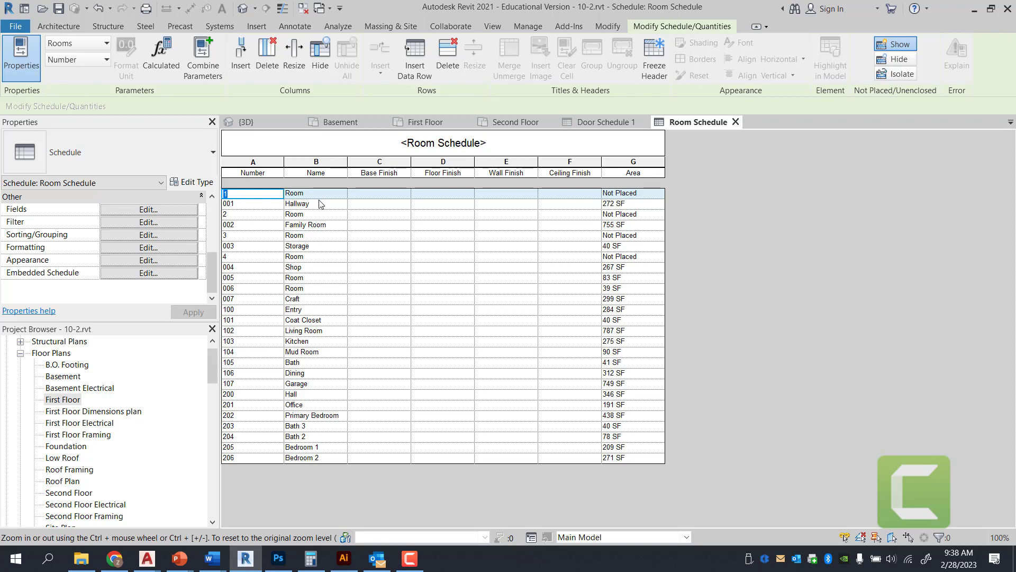
pyautogui.press('Delete')
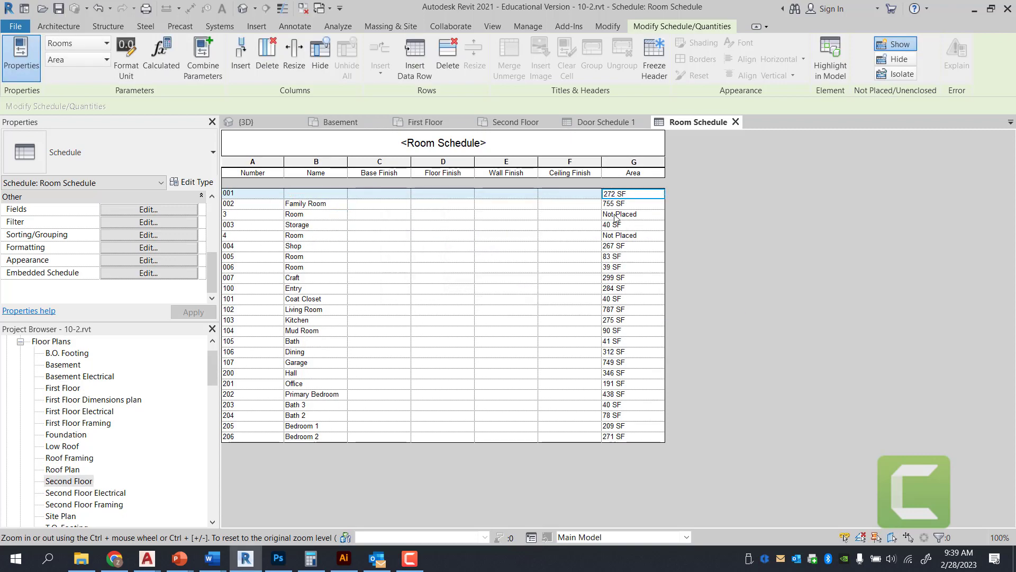
pyautogui.click(616, 215)
pyautogui.press('Delete')
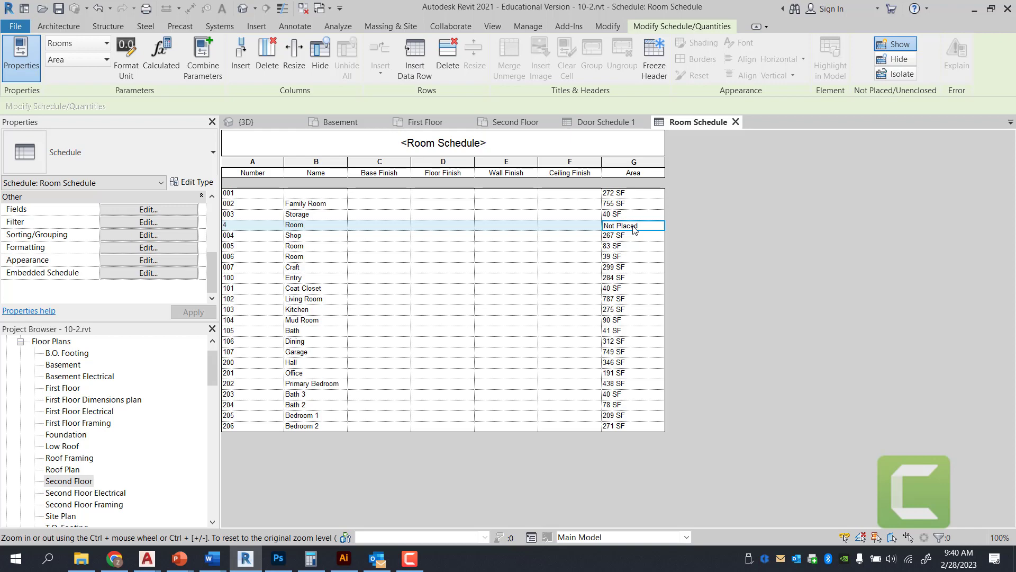
pyautogui.rightClick(634, 228)
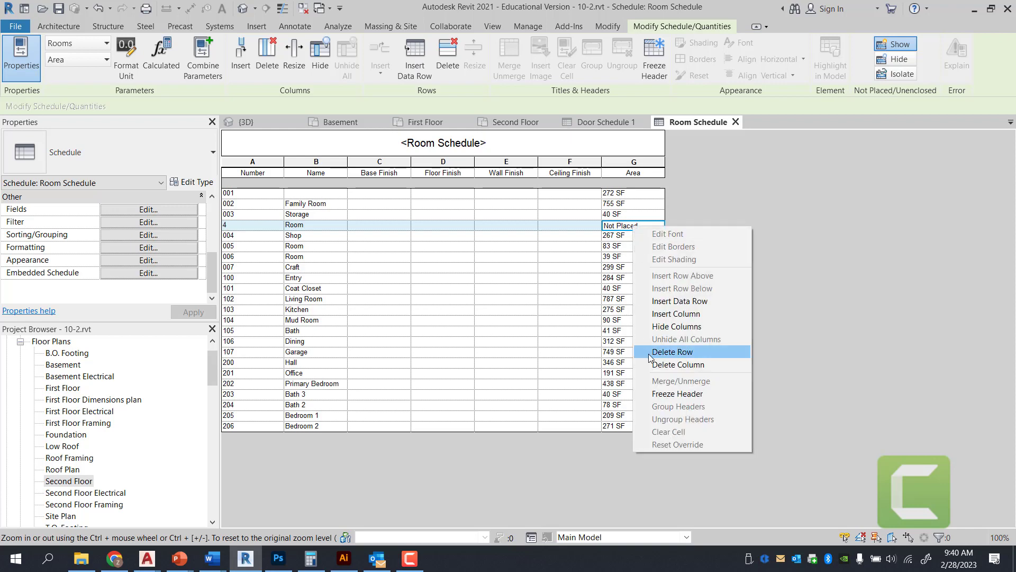
pyautogui.click(672, 352)
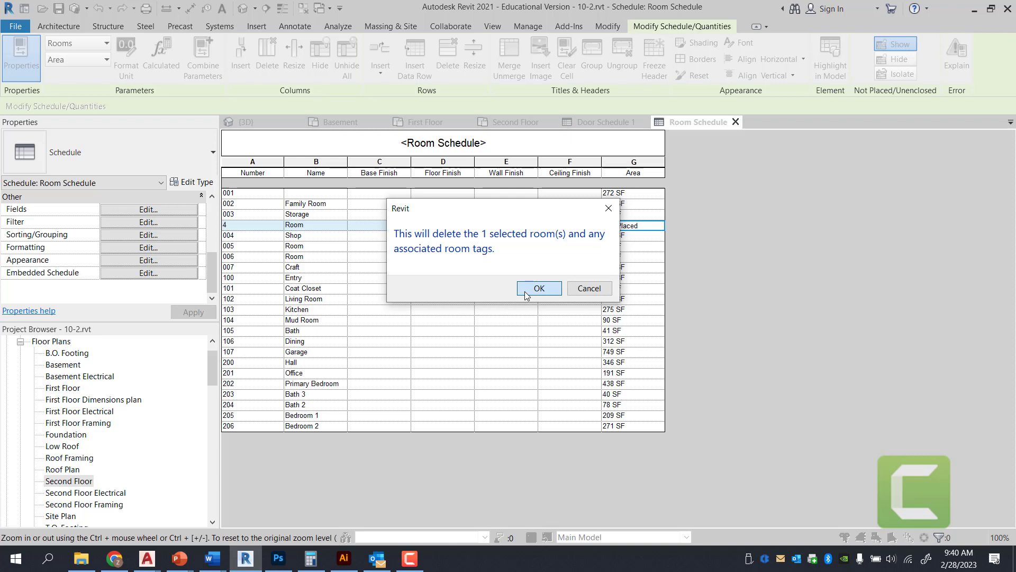
pyautogui.click(539, 288)
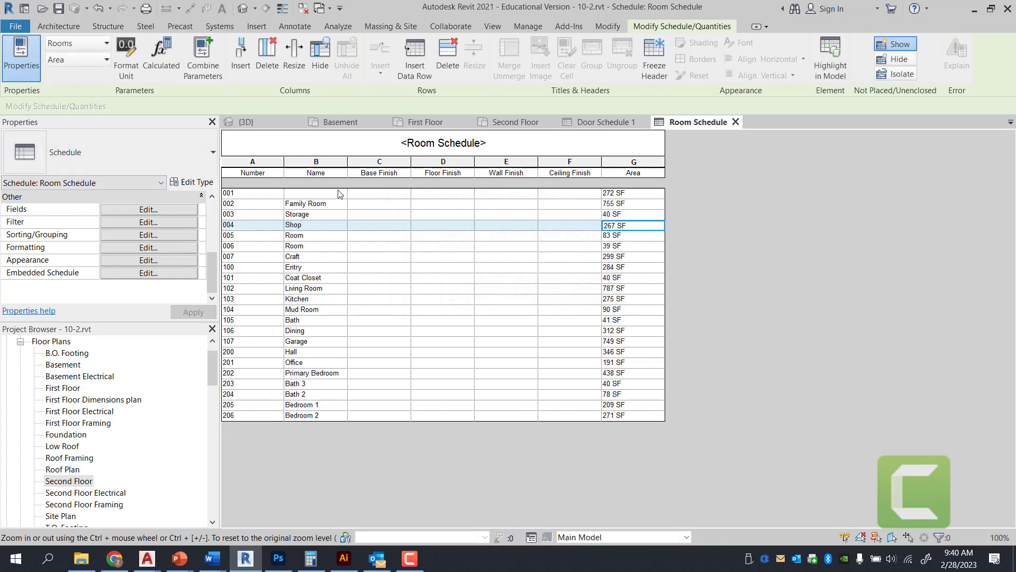
# Name room 001 'Hallway' in the Room Schedule
pyautogui.click(319, 196)
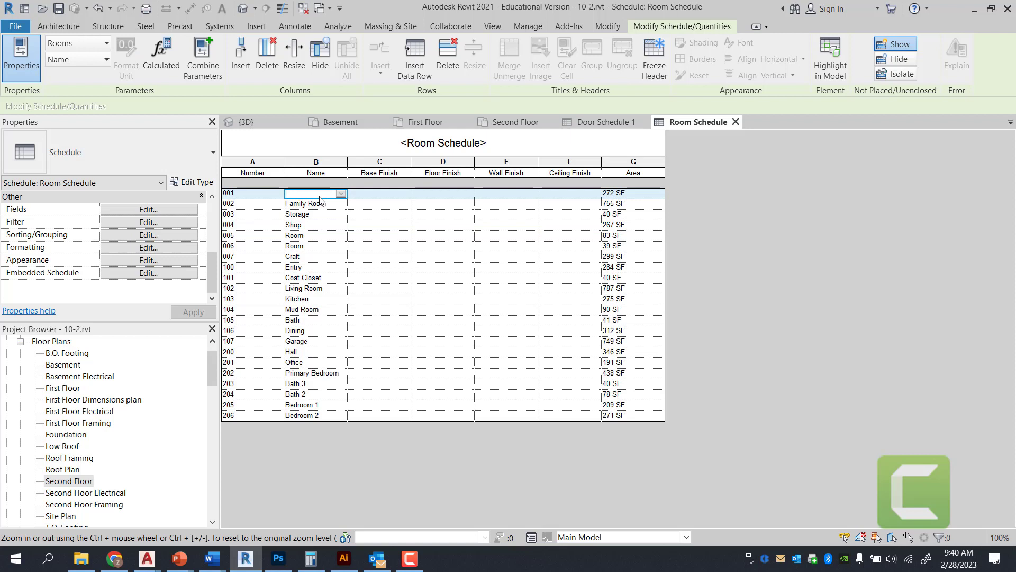
pyautogui.write('Hall')
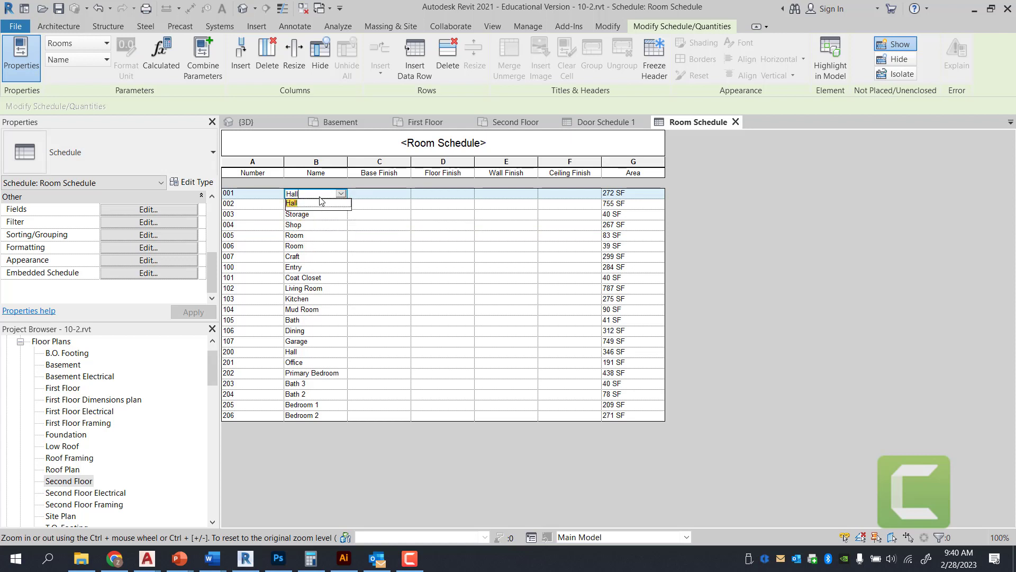
pyautogui.write('way')
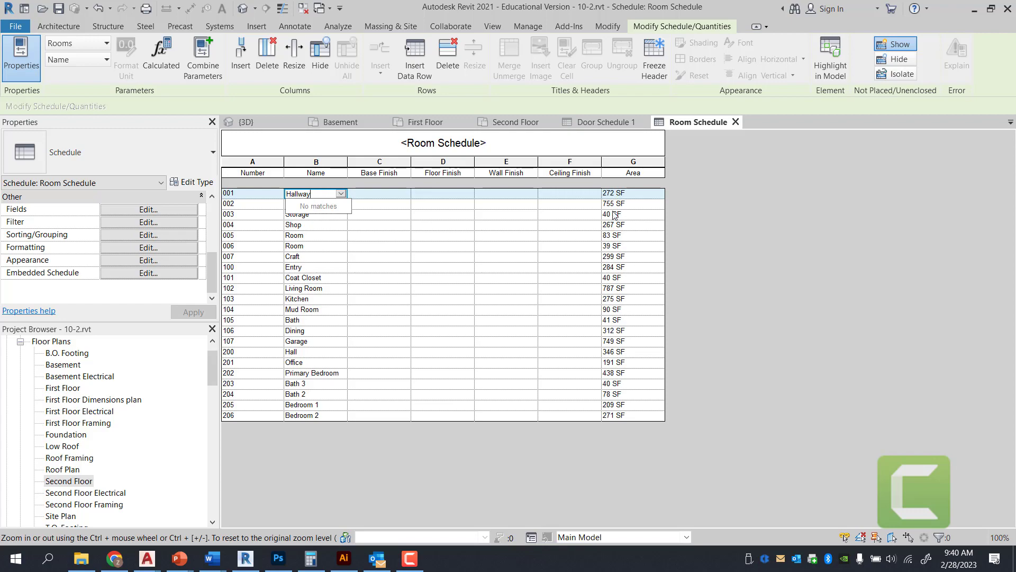
pyautogui.press('Return')
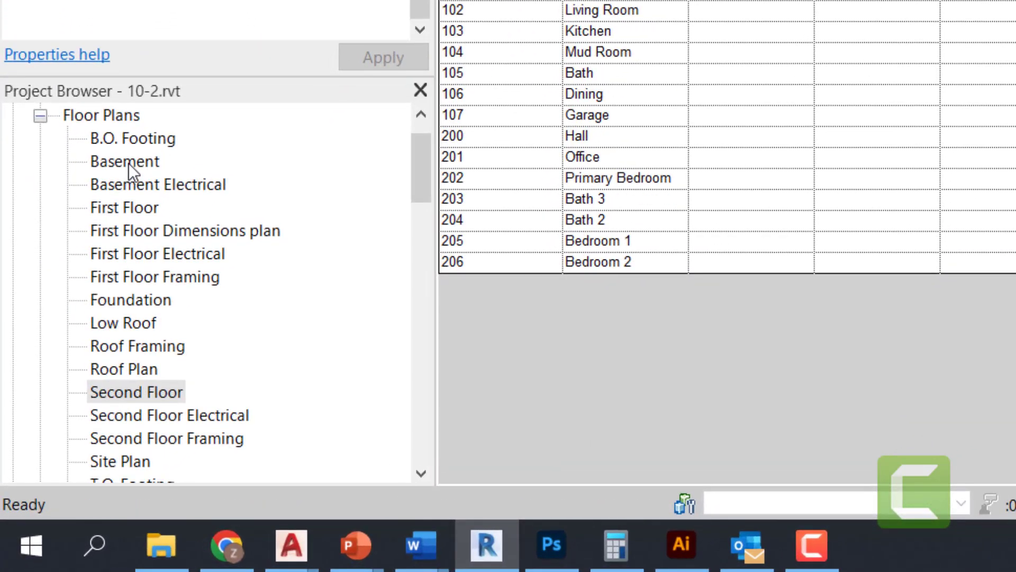
# Check the Basement plan, then open the Second Floor plan to find Bedroom 1
pyautogui.doubleClick(73, 365)
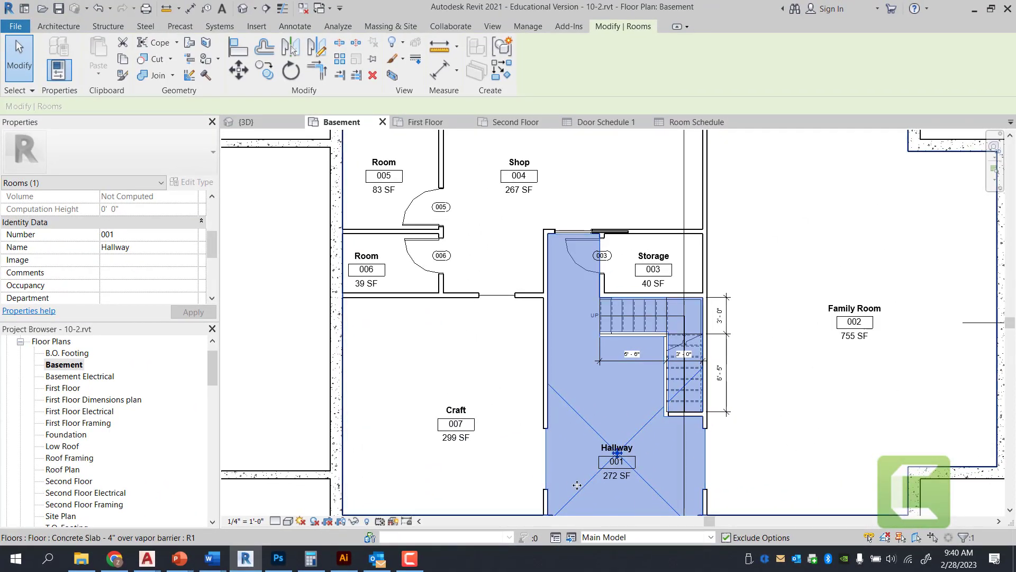
pyautogui.click(811, 417)
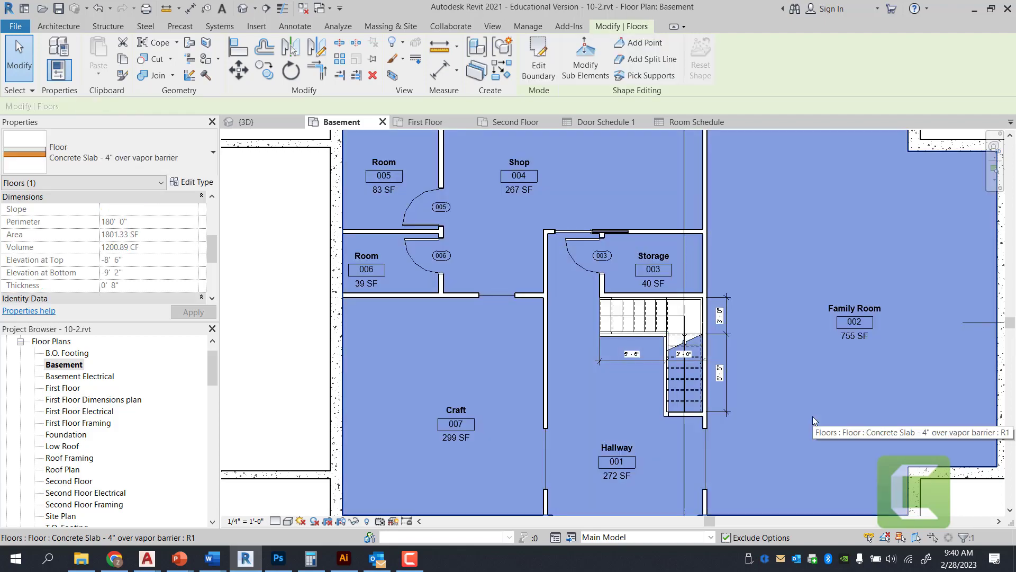
pyautogui.press('Escape')
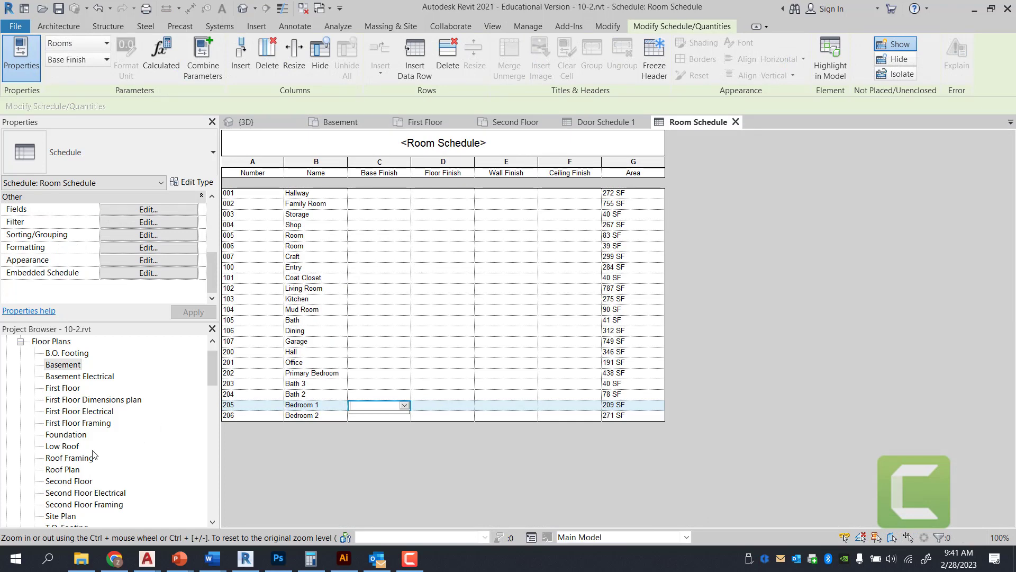
pyautogui.doubleClick(68, 481)
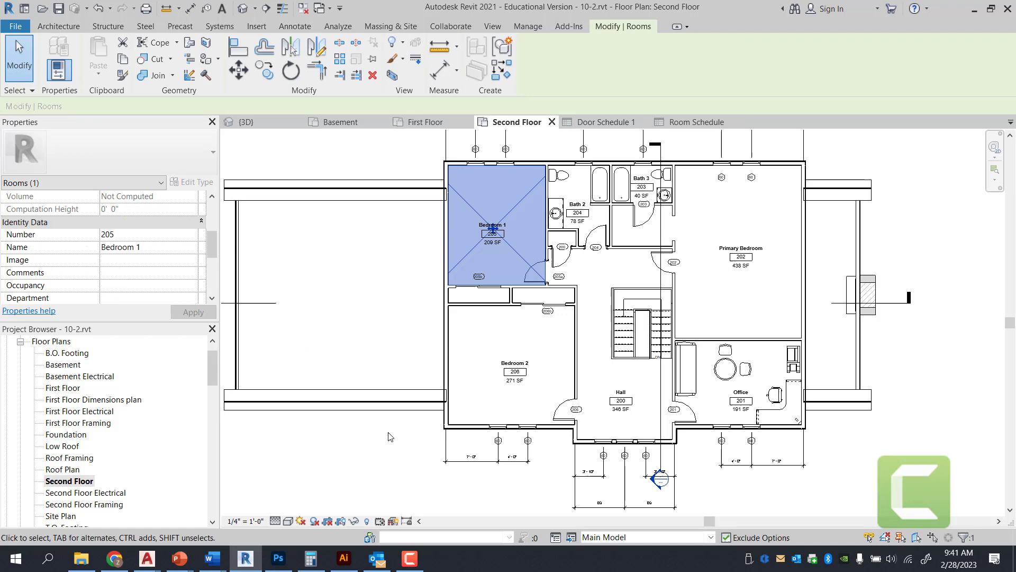
# Enter Wood as Bedroom 1's base finish and GB as its ceiling finish
pyautogui.scroll(3, 502, 235)
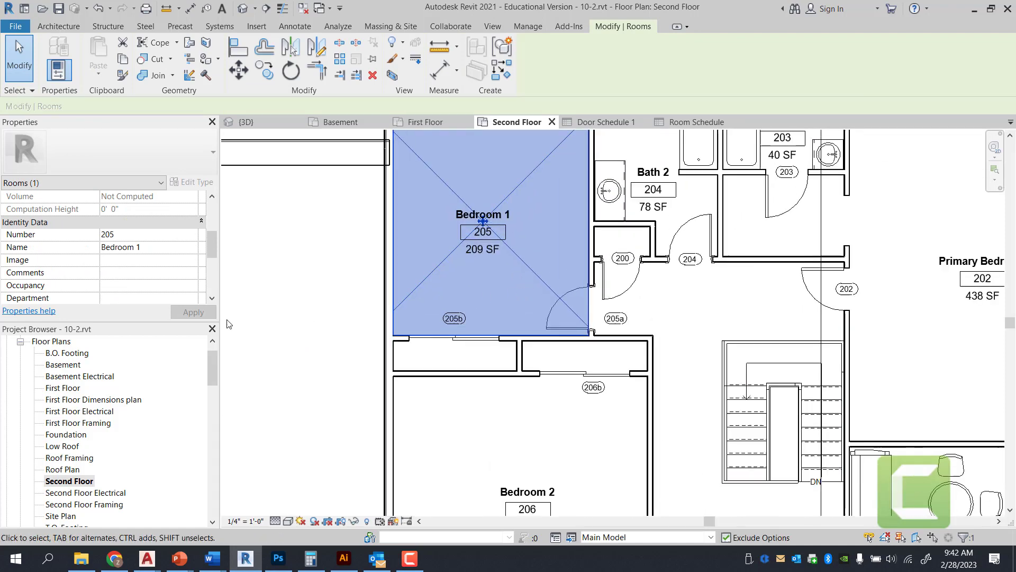
pyautogui.moveTo(211, 249); pyautogui.dragTo(206, 268)
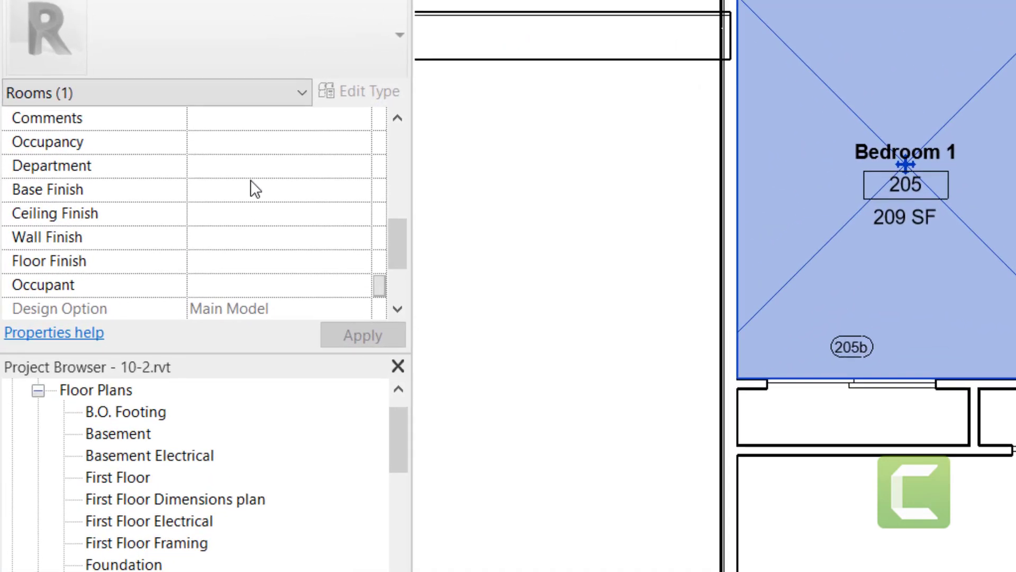
pyautogui.click(223, 192)
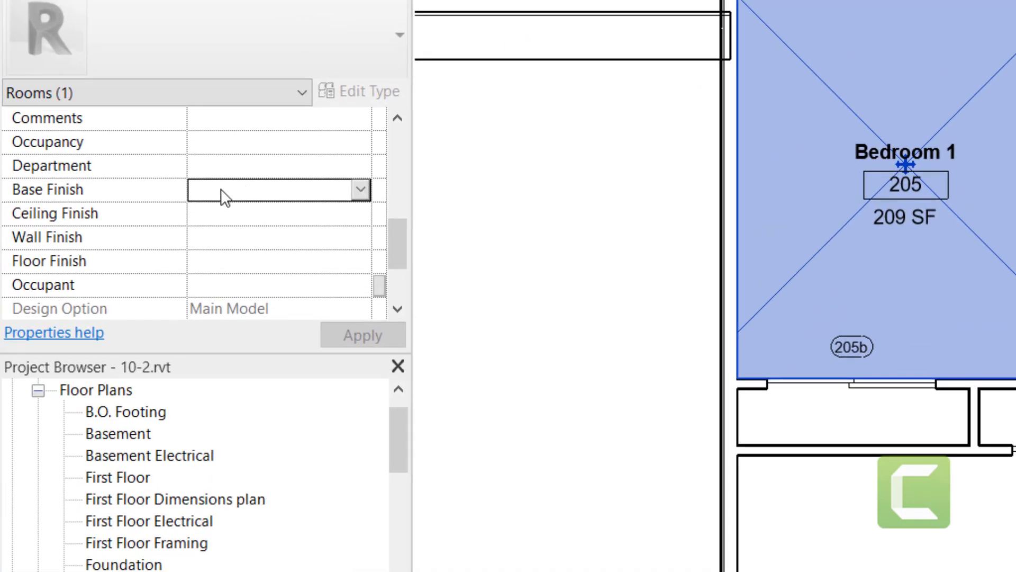
pyautogui.write('WOod')
pyautogui.press('BackSpace')
pyautogui.press('BackSpace')
pyautogui.press('BackSpace')
pyautogui.write('ood')
pyautogui.click(209, 222)
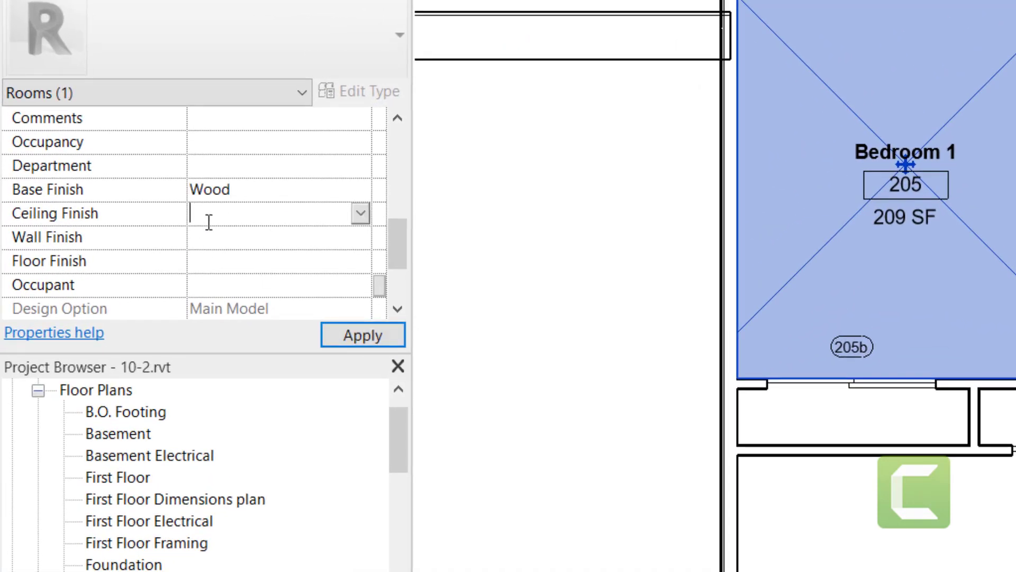
pyautogui.write('GH')
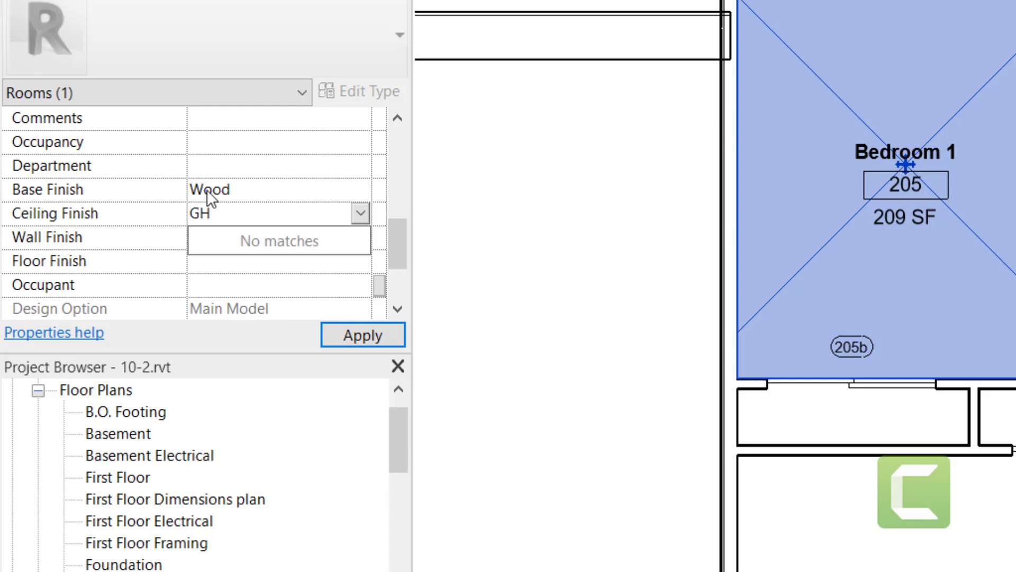
pyautogui.press('BackSpace')
pyautogui.write('B')
pyautogui.click(215, 237)
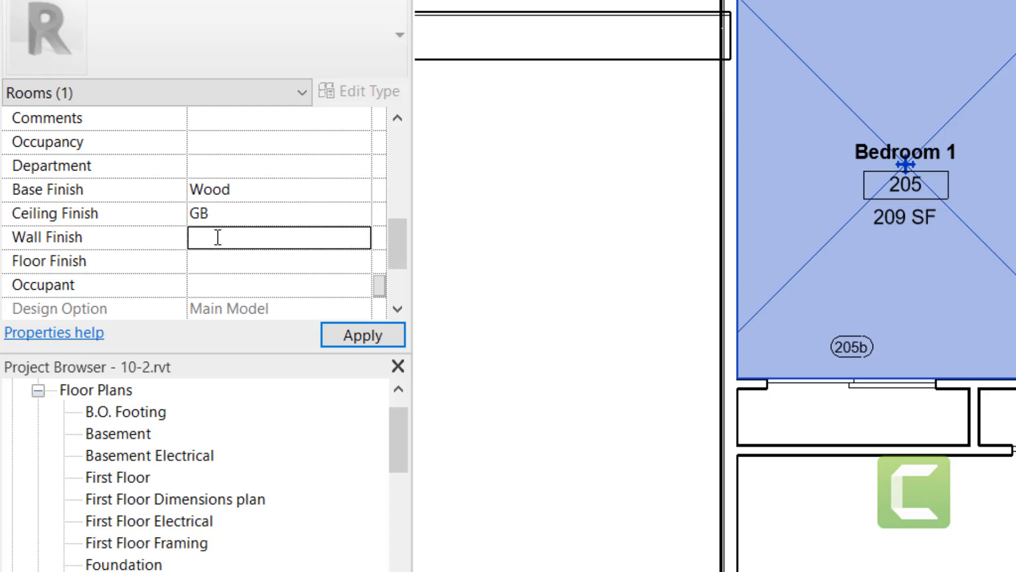
# Enter Paint-1 wall finish and Carpet-1 floor finish, then apply Bedroom 1's finishes
pyautogui.click(217, 237)
pyautogui.write('Pai')
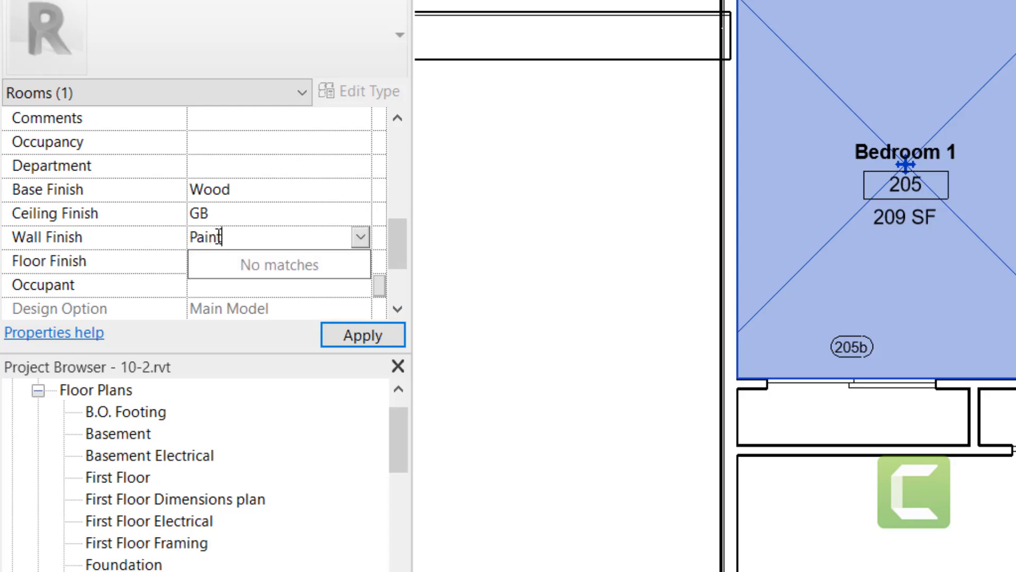
pyautogui.write('nt-1')
pyautogui.click(203, 268)
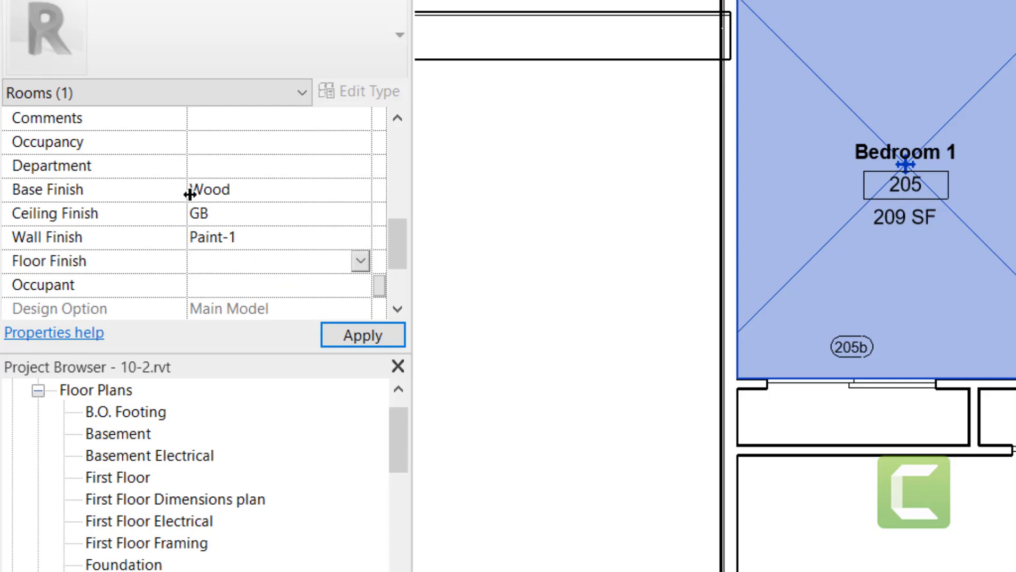
pyautogui.write('Carpet-1')
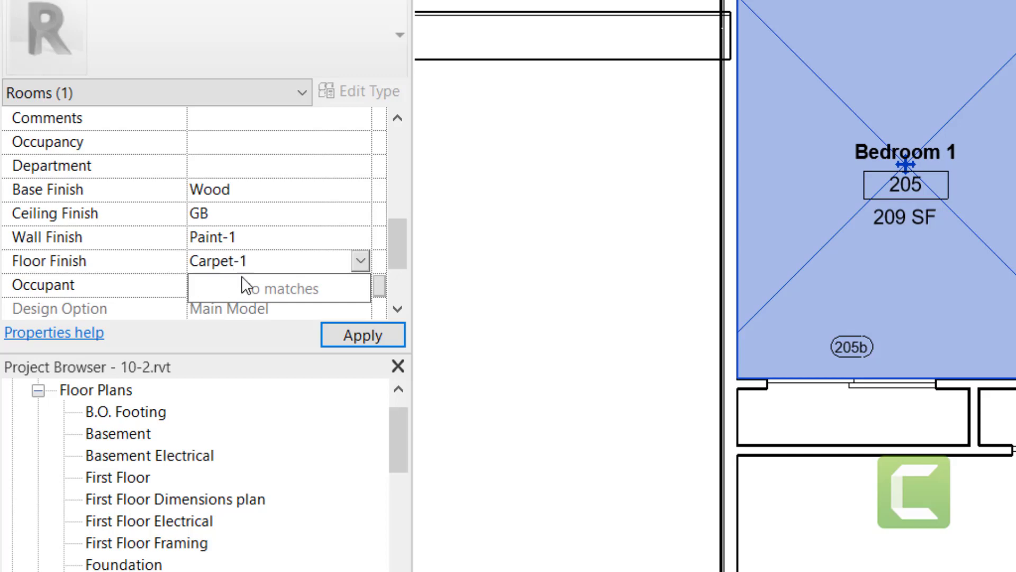
pyautogui.click(366, 334)
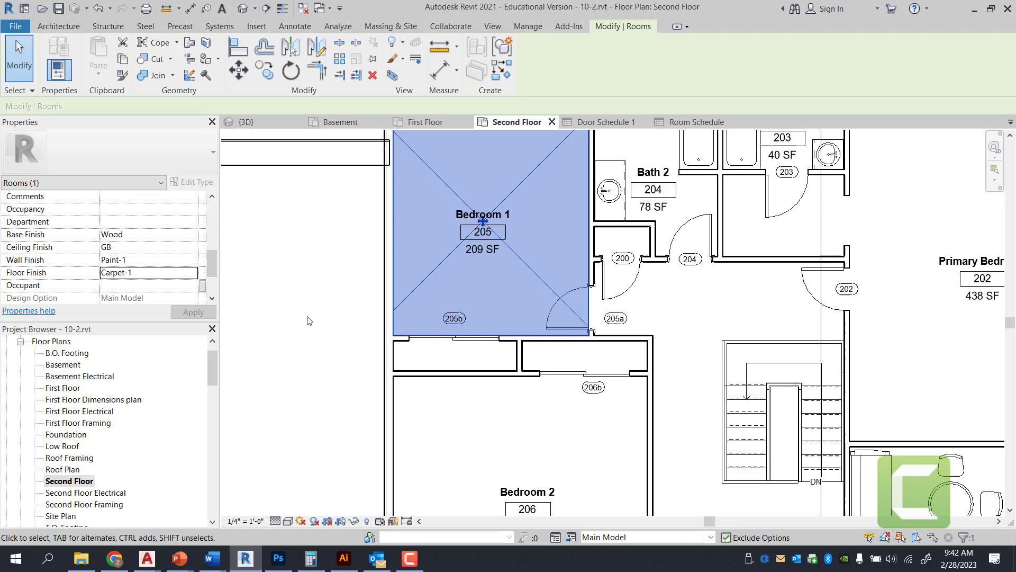
pyautogui.press('Escape')
# Set Bedroom 2 (206) finishes to Wood base, Carpet-1 floor, Paint-1 wall, GB ceiling
pyautogui.click(700, 122)
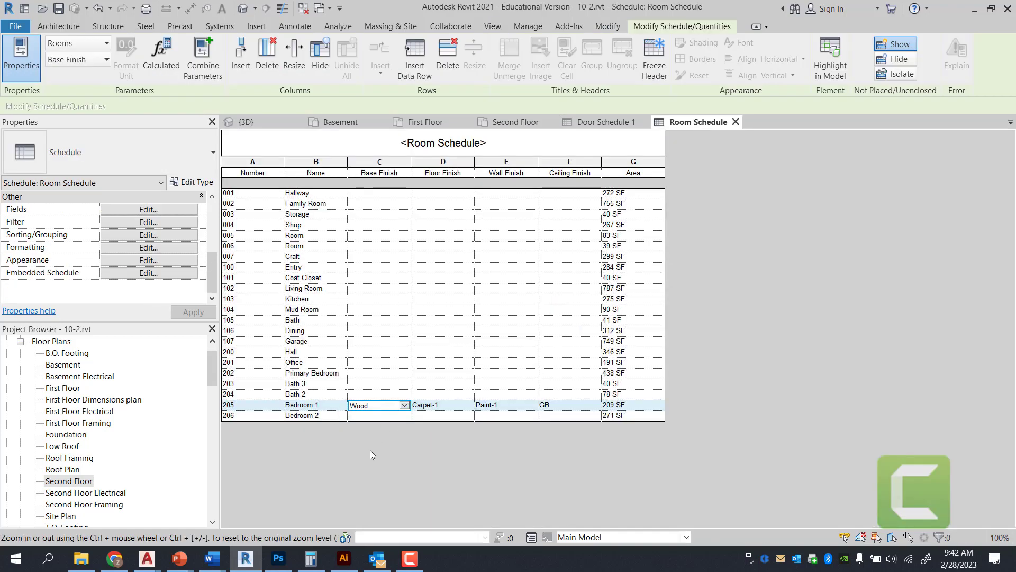
pyautogui.click(387, 415)
pyautogui.click(404, 416)
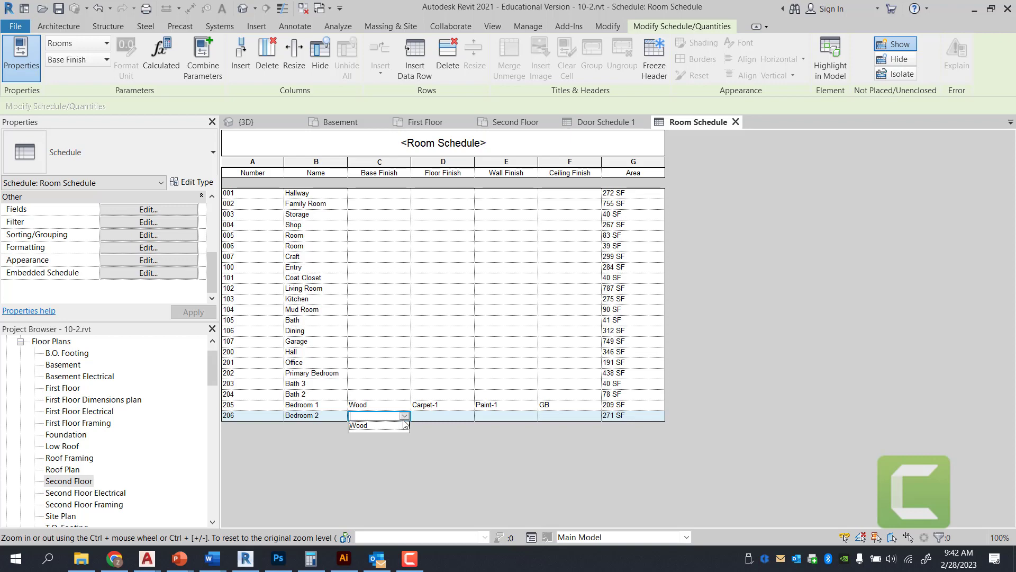
pyautogui.click(374, 426)
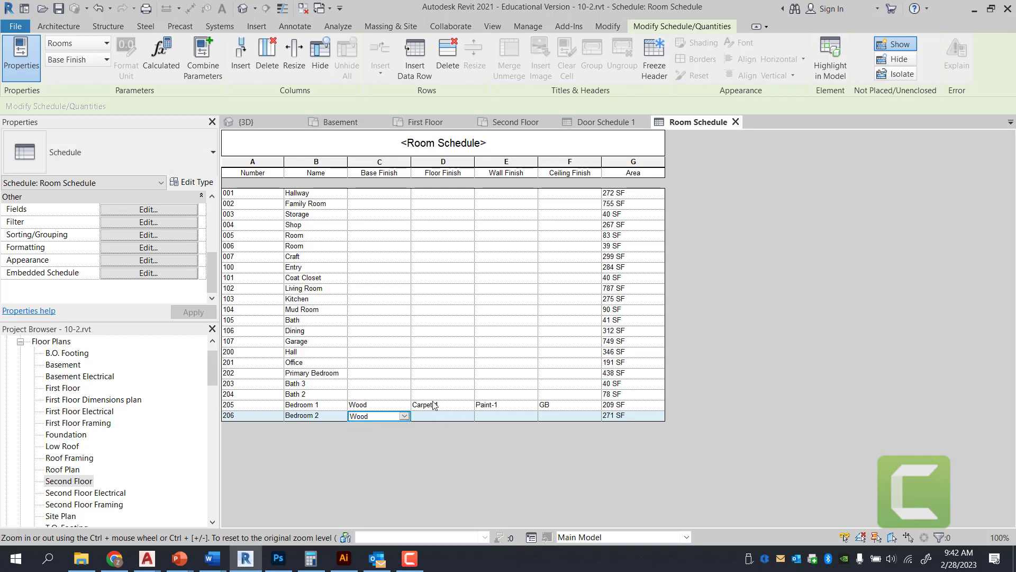
pyautogui.click(456, 417)
pyautogui.click(469, 416)
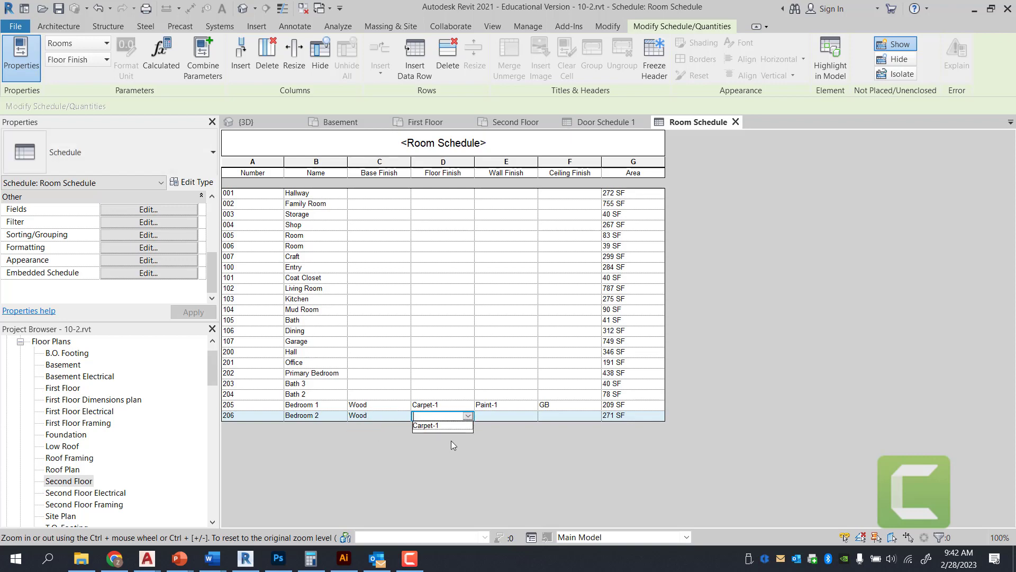
pyautogui.click(448, 426)
pyautogui.click(519, 416)
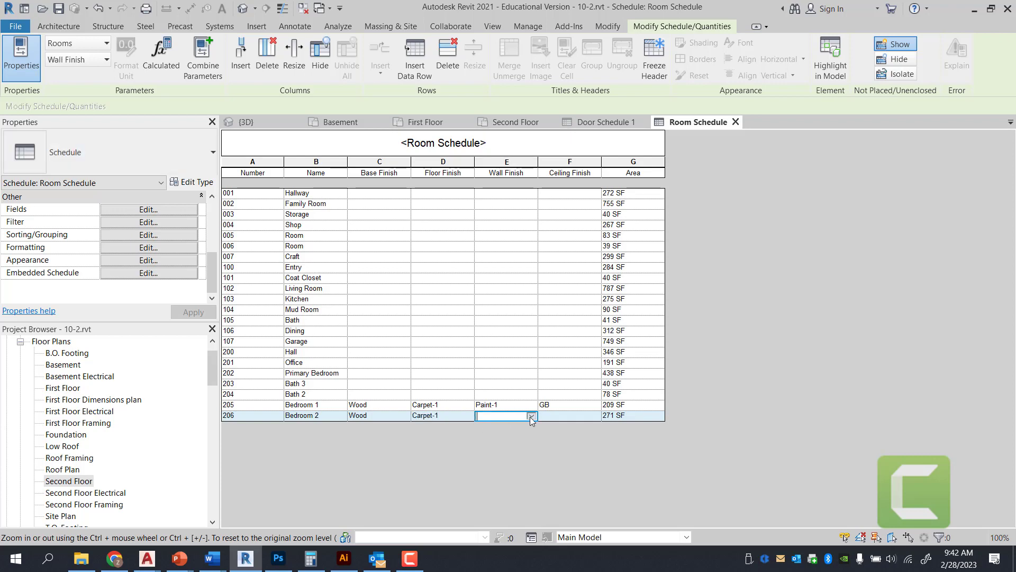
pyautogui.click(531, 416)
pyautogui.click(522, 426)
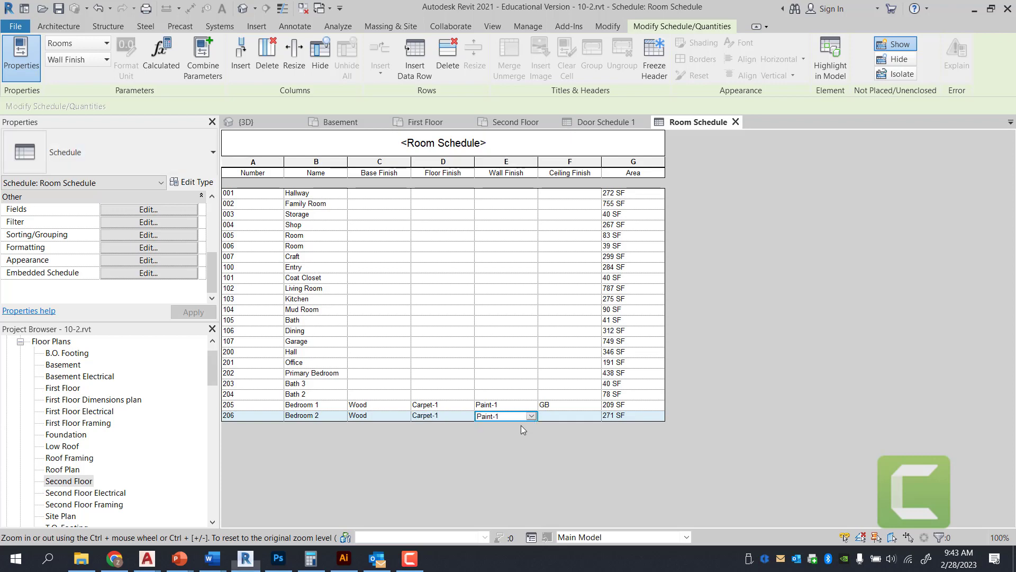
pyautogui.click(575, 408)
pyautogui.click(582, 416)
pyautogui.click(594, 416)
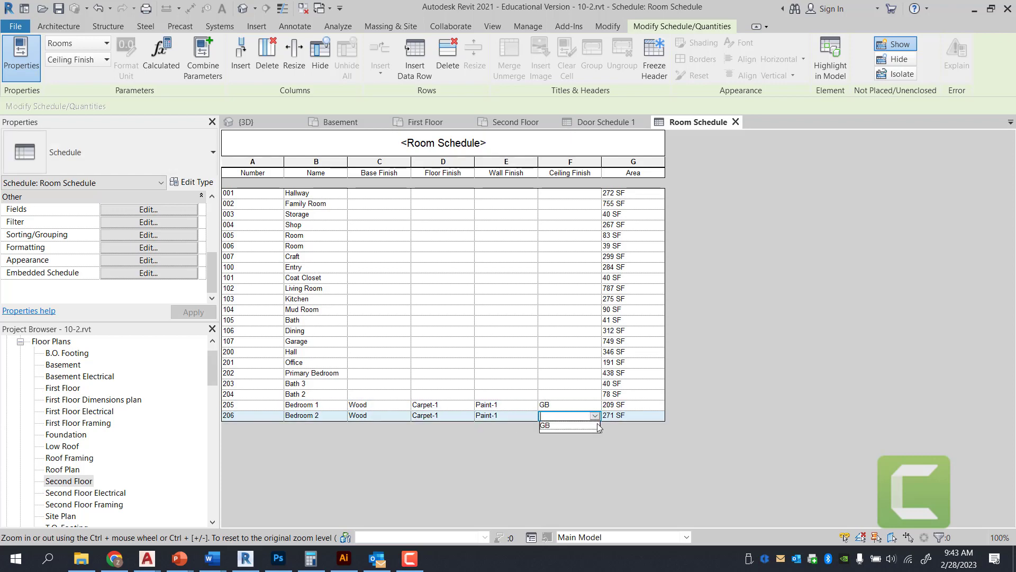
pyautogui.click(569, 428)
# Set Primary Bedroom (202) finishes to Wood base, Carpet-1 floor, Paint-1 wall, GB ceiling
pyautogui.click(392, 374)
pyautogui.click(405, 374)
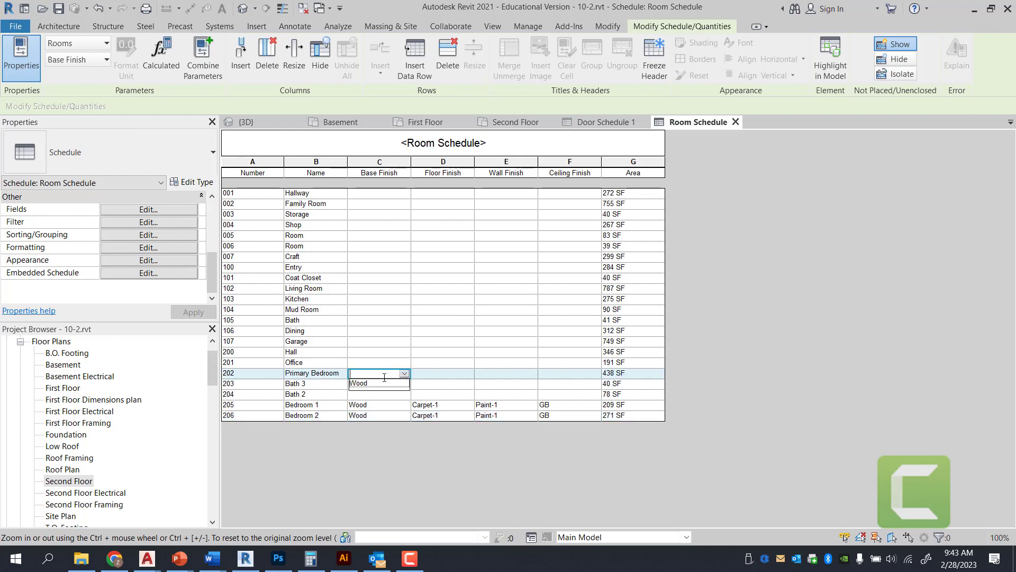
pyautogui.click(381, 384)
pyautogui.click(461, 376)
pyautogui.click(468, 374)
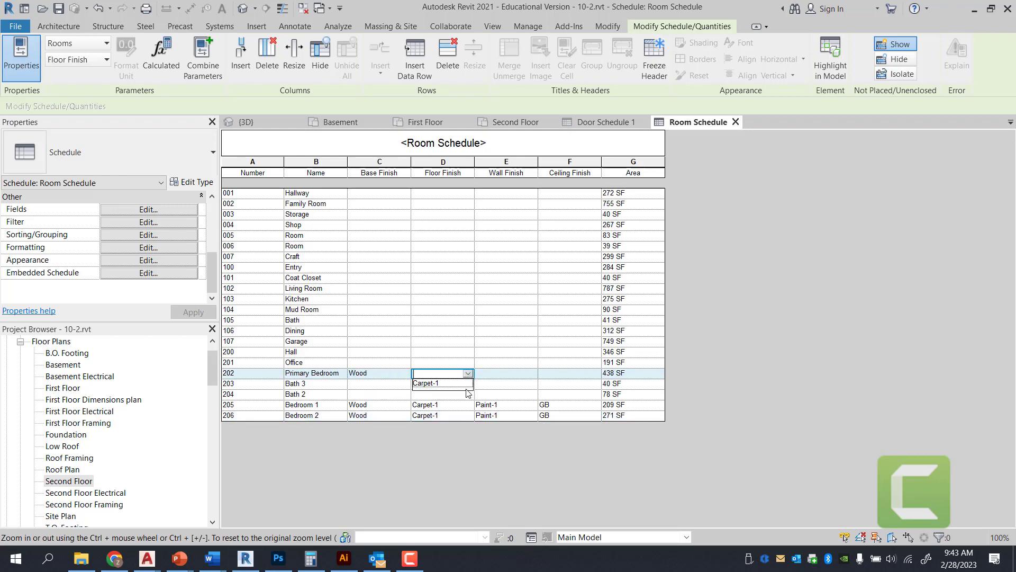
pyautogui.click(444, 385)
pyautogui.click(525, 376)
pyautogui.click(531, 374)
pyautogui.click(529, 386)
pyautogui.click(563, 377)
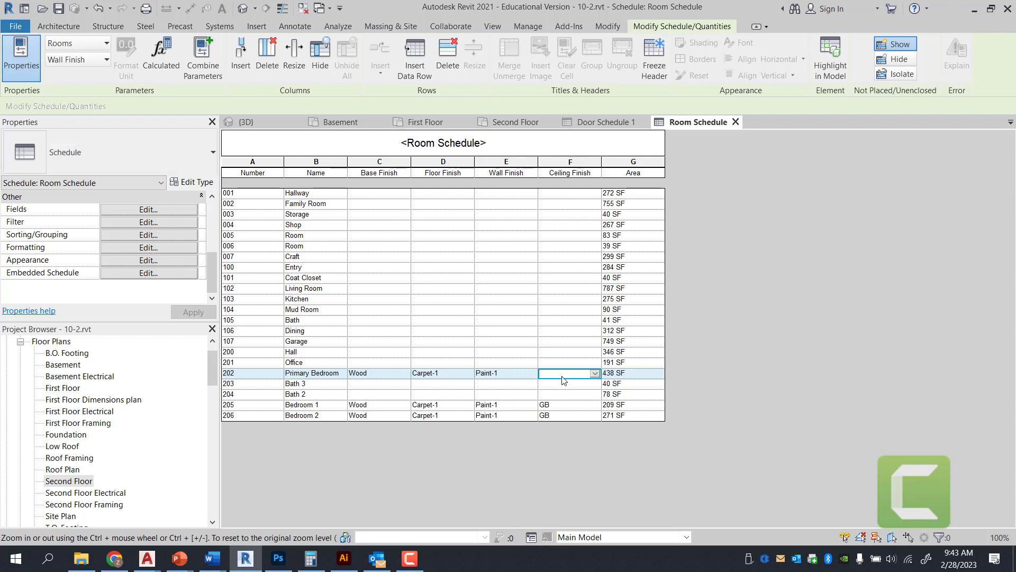
pyautogui.click(595, 374)
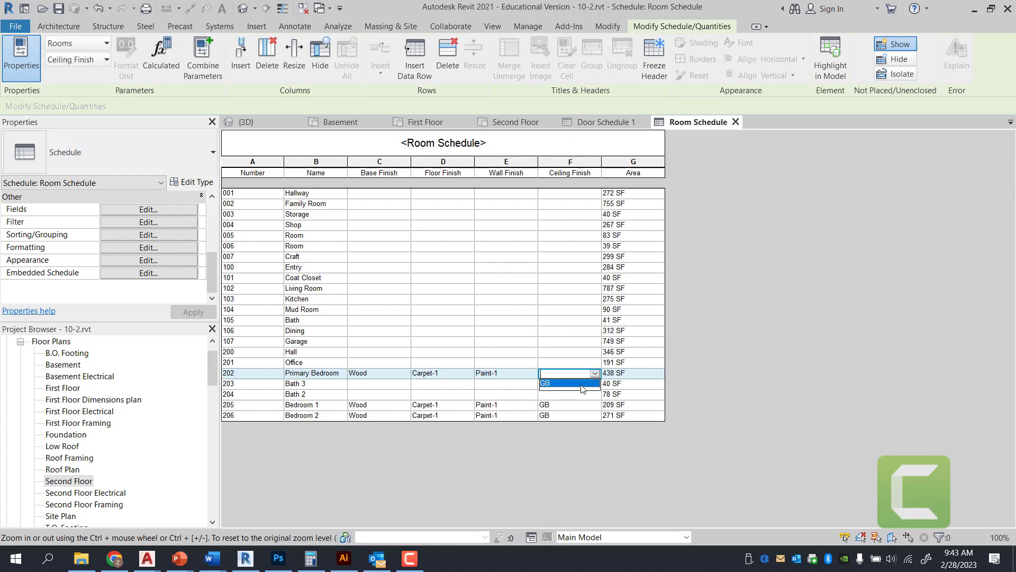
pyautogui.click(582, 383)
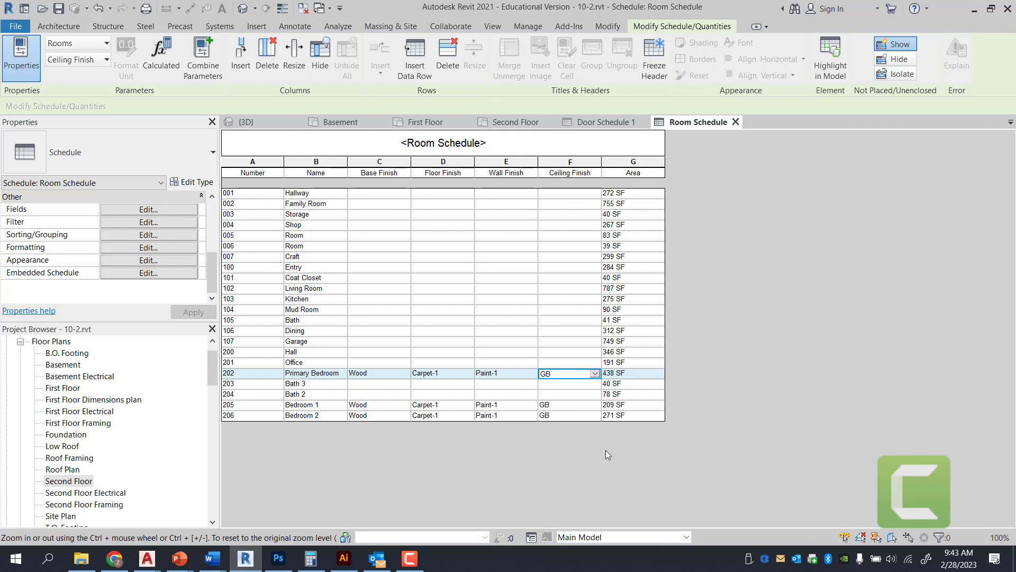
pyautogui.click(68, 390)
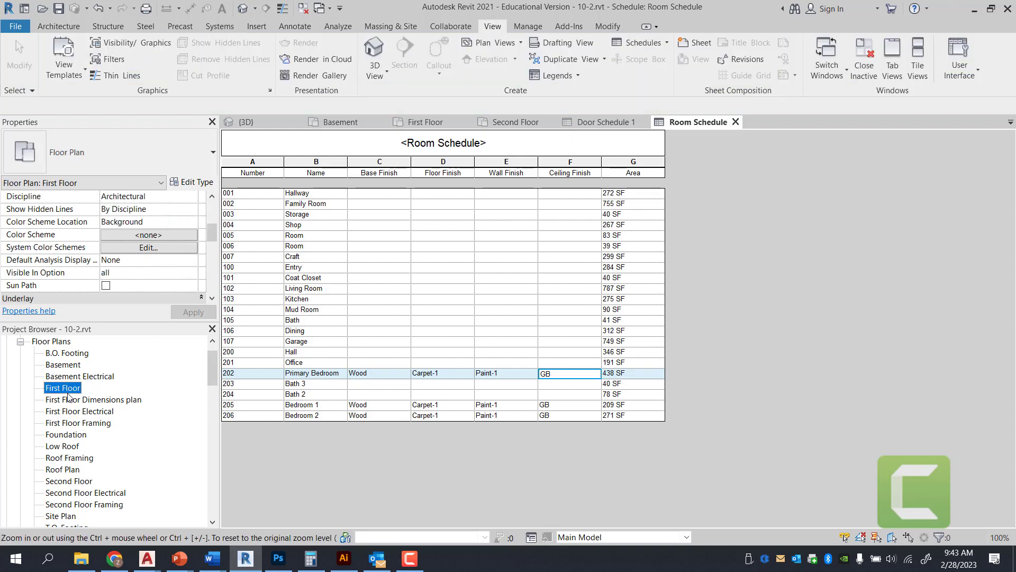
pyautogui.doubleClick(67, 390)
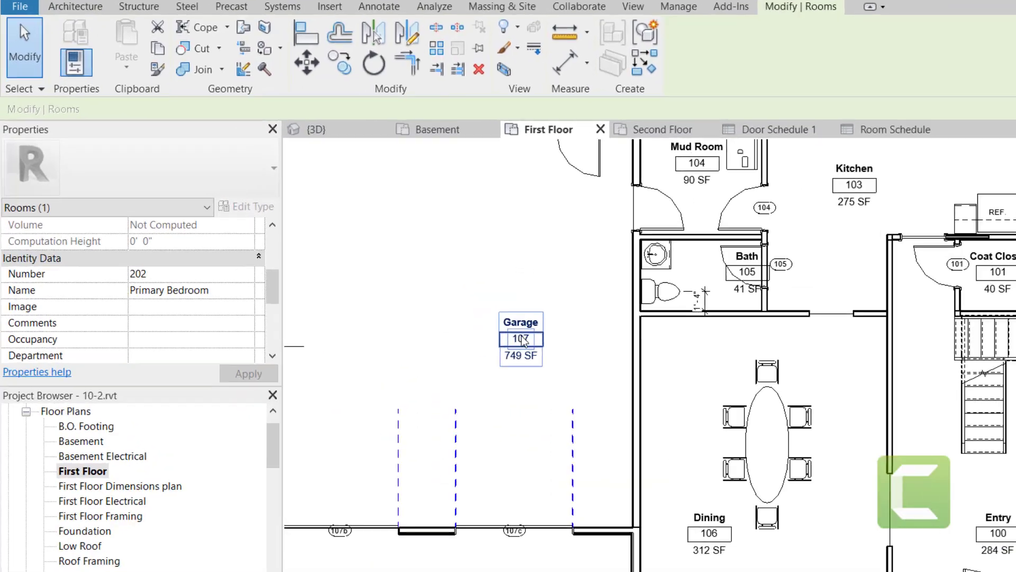
pyautogui.click(521, 340)
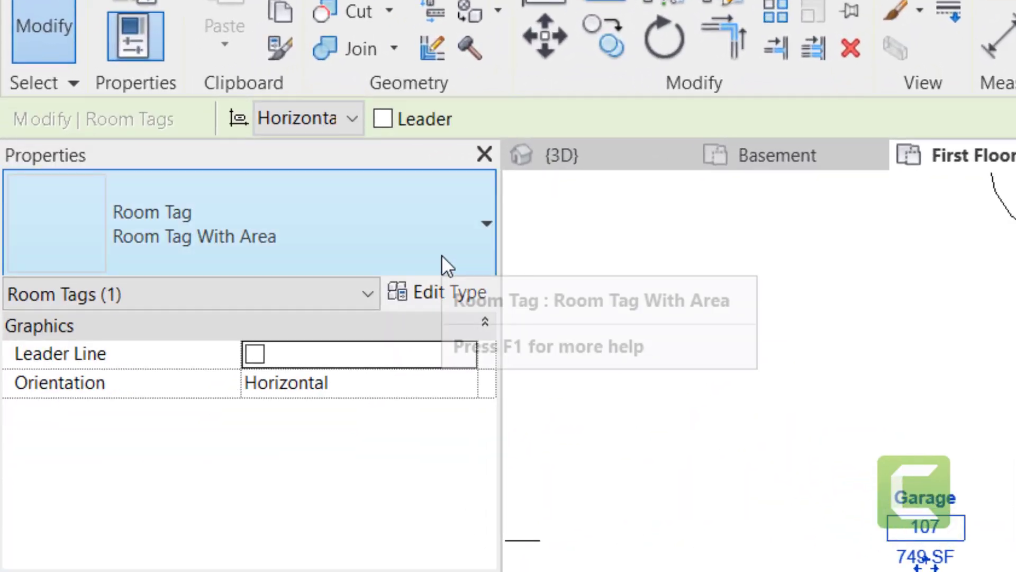
pyautogui.click(249, 185)
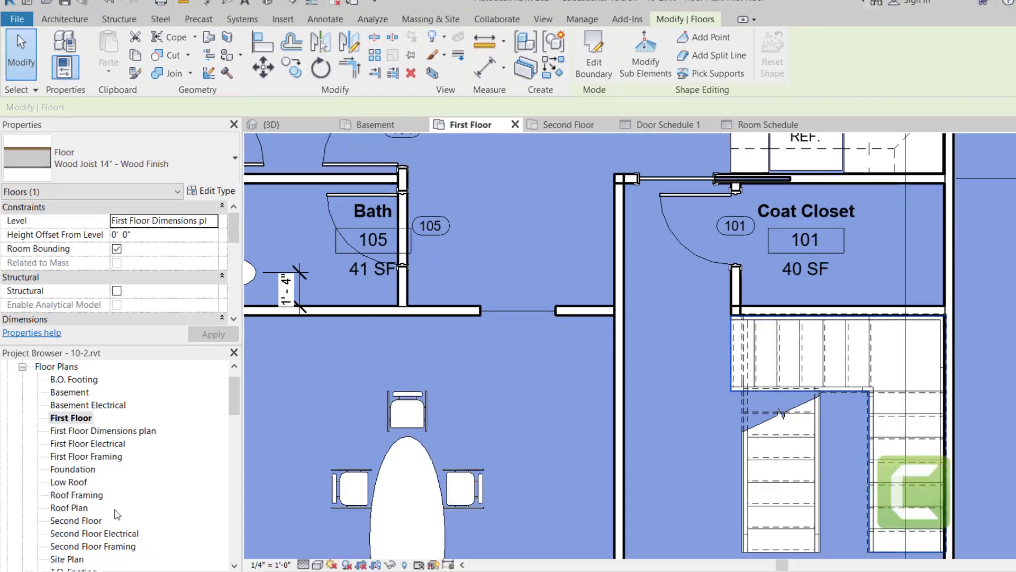